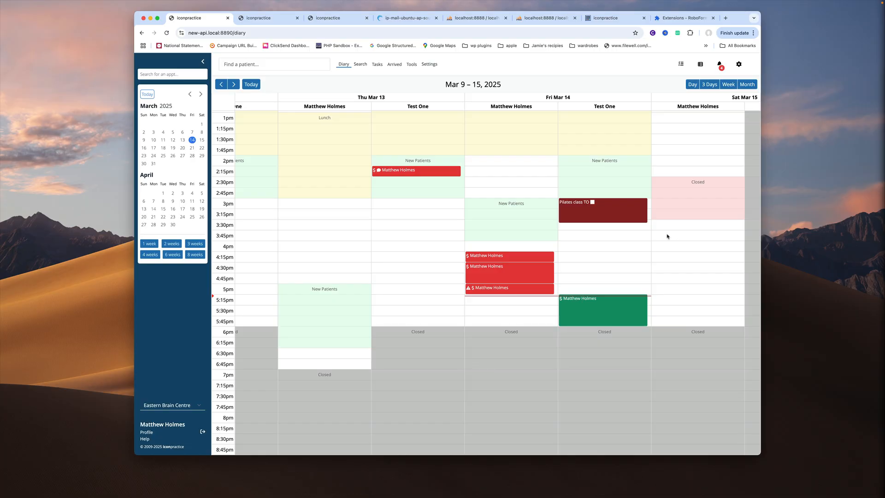
- Open a new diary entry at 3:45 PM on Saturday 15 March and search for and select the existing patient
{"action": "left_click", "coordinate": [667, 237]}
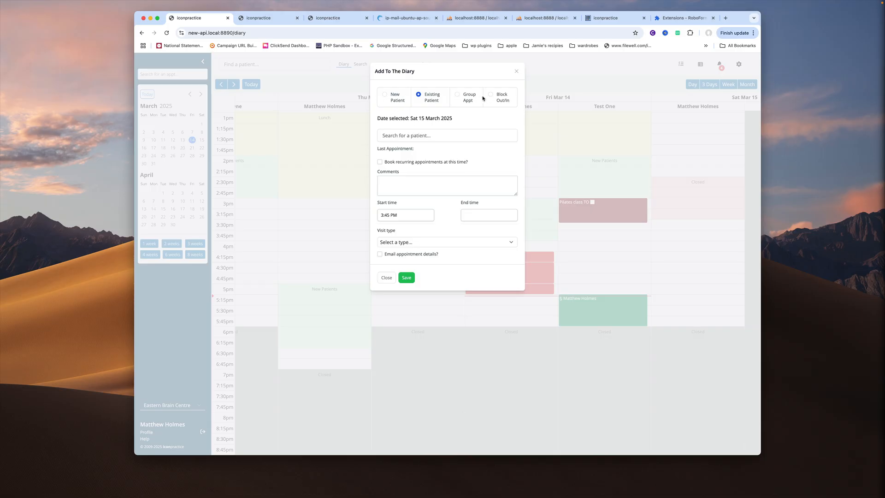
{"action": "left_click", "coordinate": [417, 136]}
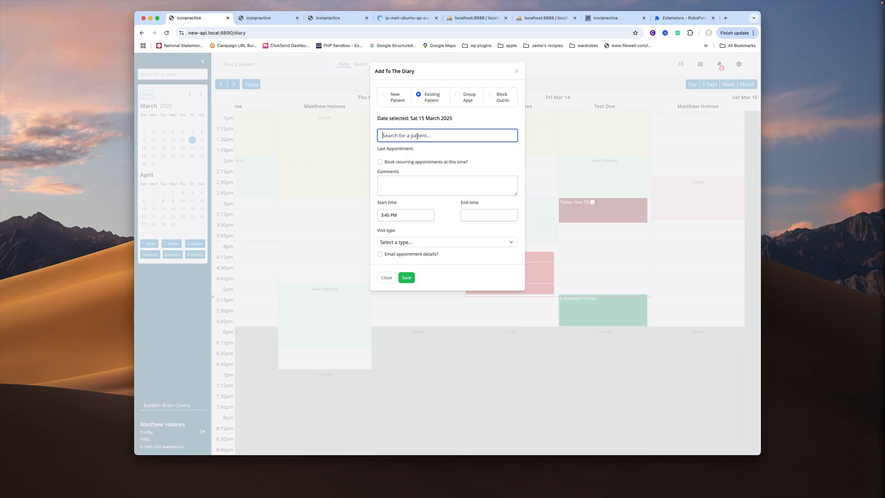
{"action": "type", "text": "holm"}
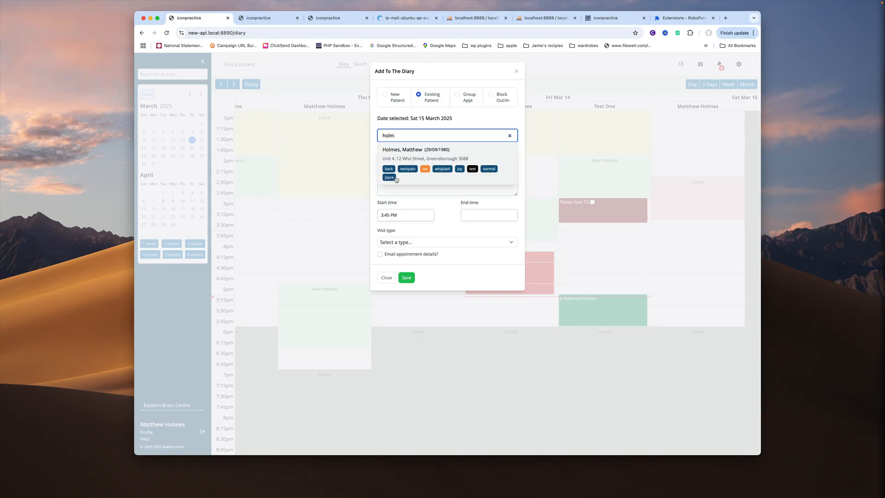
{"action": "left_click", "coordinate": [457, 160]}
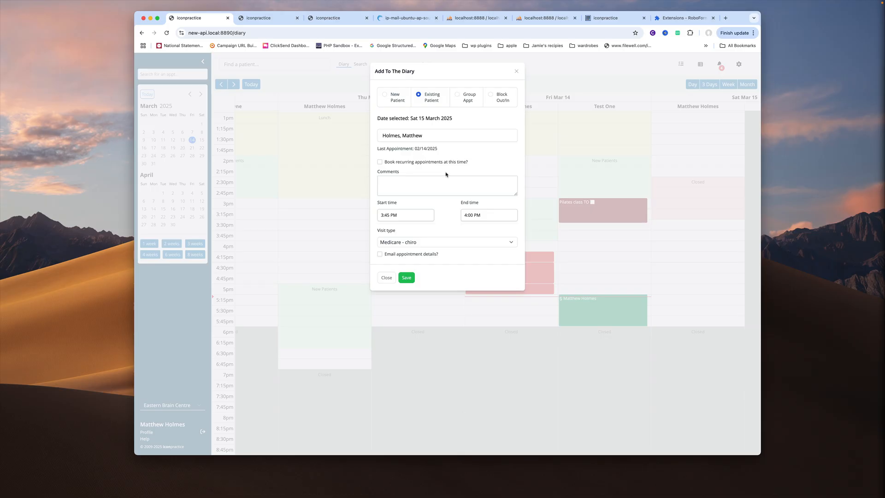
- Set the appointment's visit type to Re-examination
{"action": "left_click", "coordinate": [420, 244]}
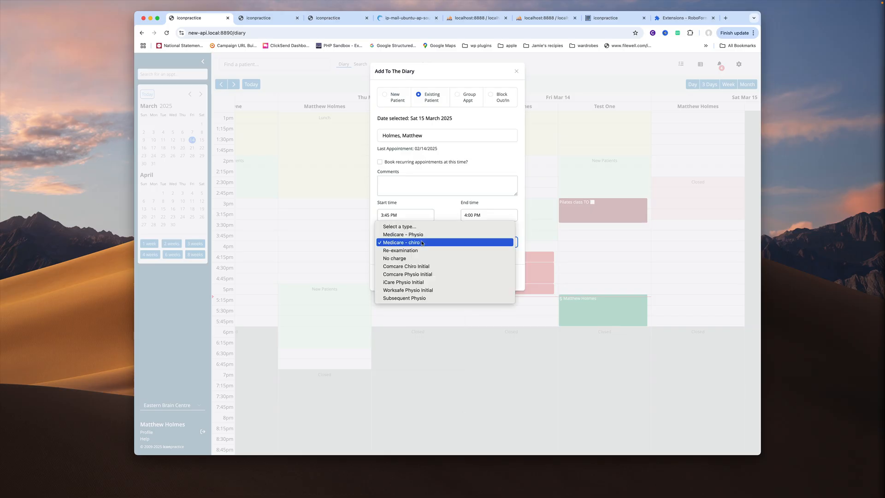
{"action": "left_click", "coordinate": [425, 253]}
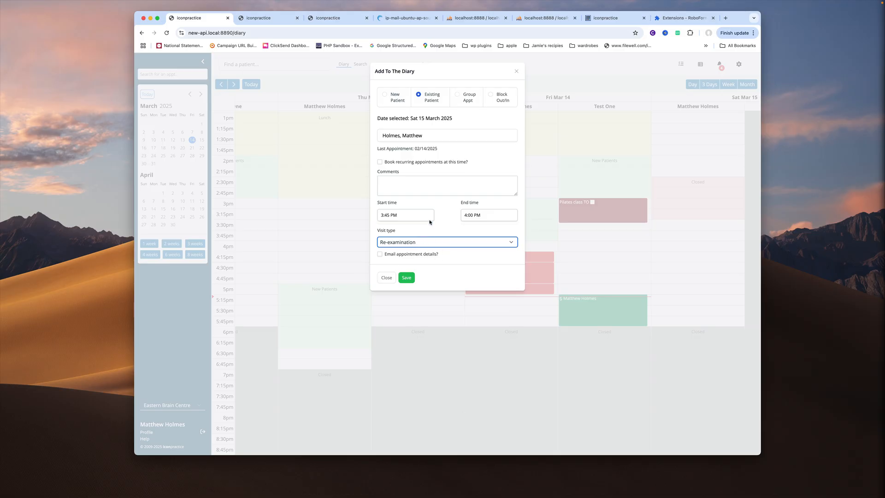
{"action": "left_click", "coordinate": [379, 162]}
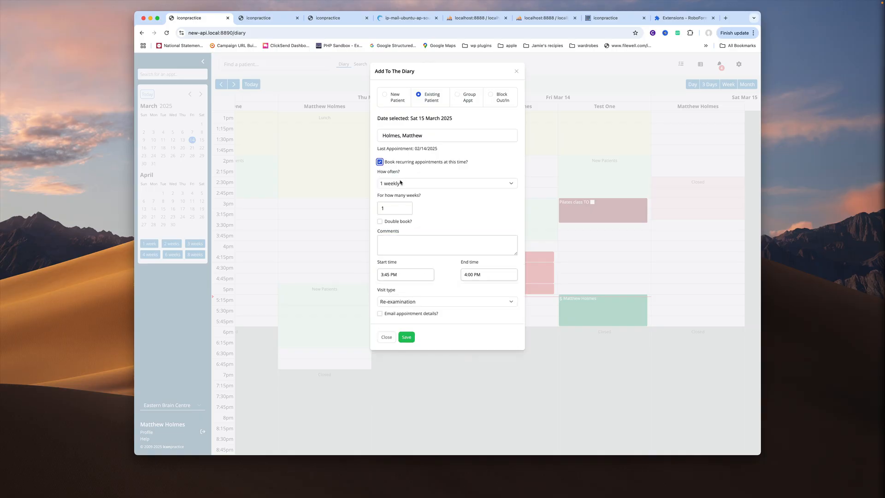
{"action": "left_click", "coordinate": [427, 185]}
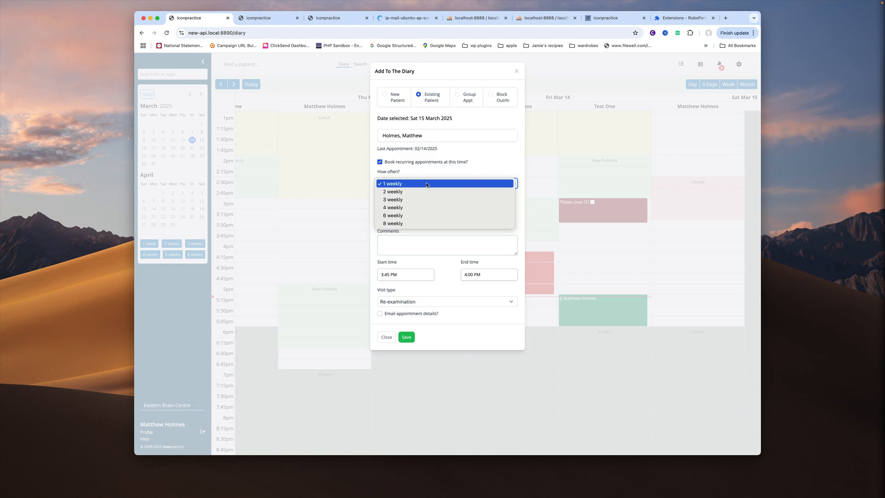
{"action": "left_click", "coordinate": [427, 184]}
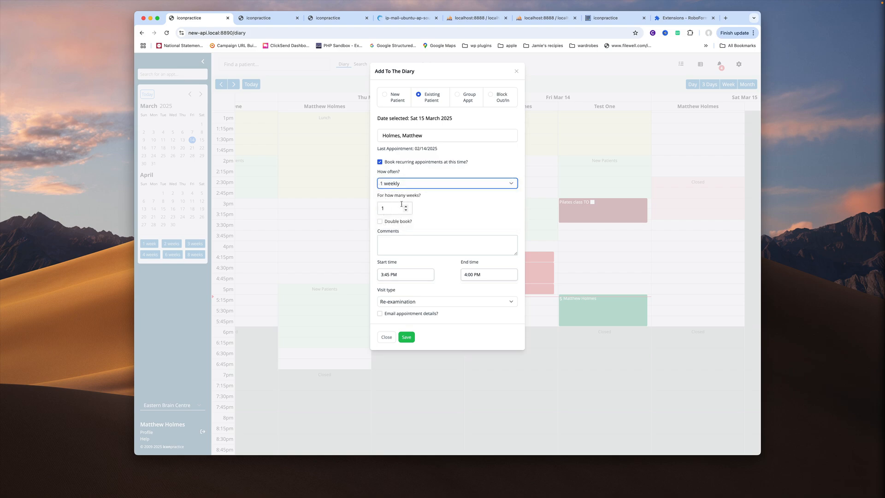
{"action": "left_click", "coordinate": [380, 223]}
{"action": "left_click", "coordinate": [381, 222]}
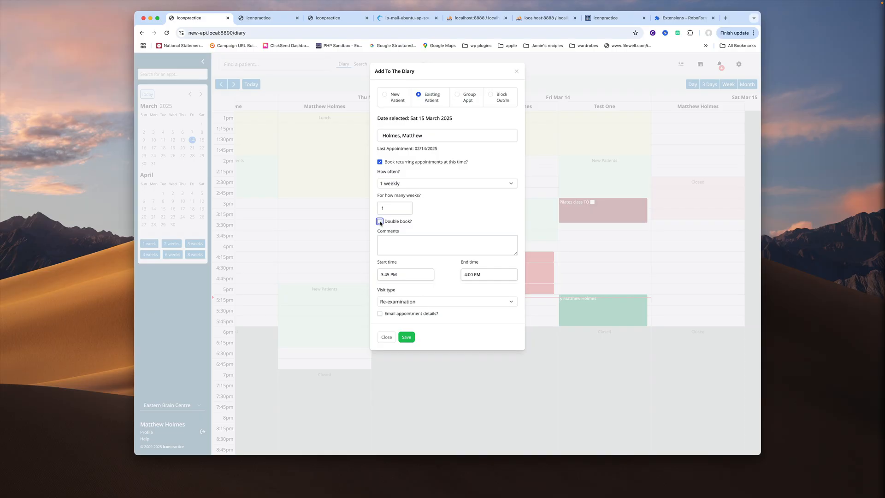
{"action": "left_click", "coordinate": [380, 162]}
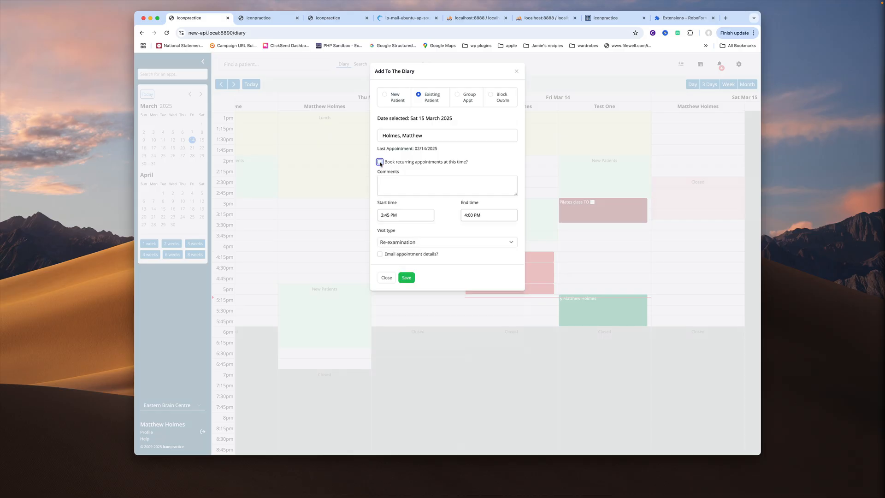
- Save the appointment
{"action": "left_click", "coordinate": [407, 278]}
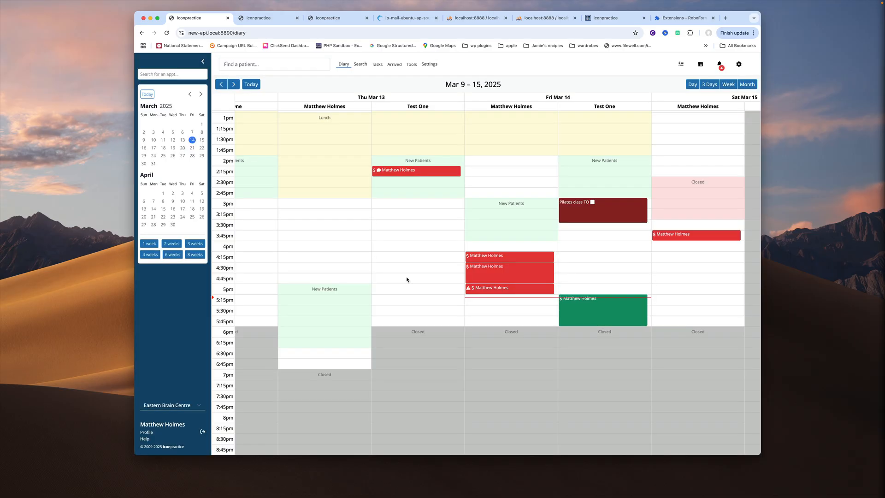
{"action": "left_click", "coordinate": [678, 249]}
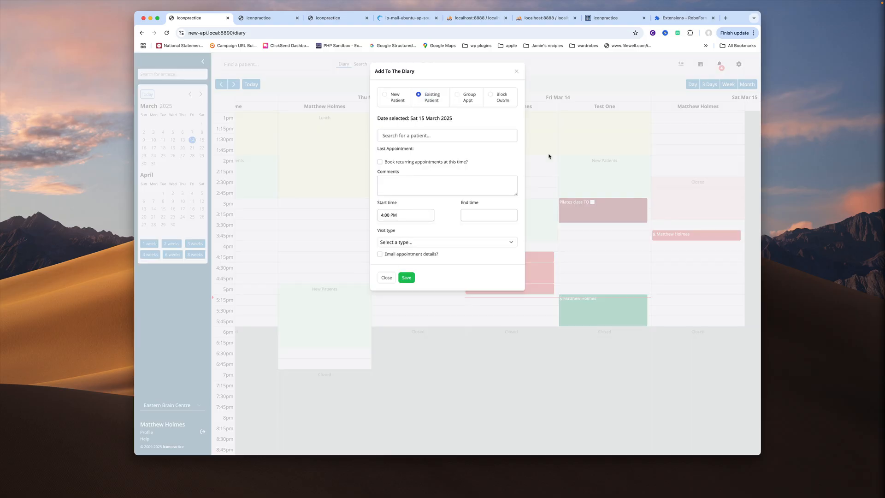
{"action": "left_click", "coordinate": [384, 95]}
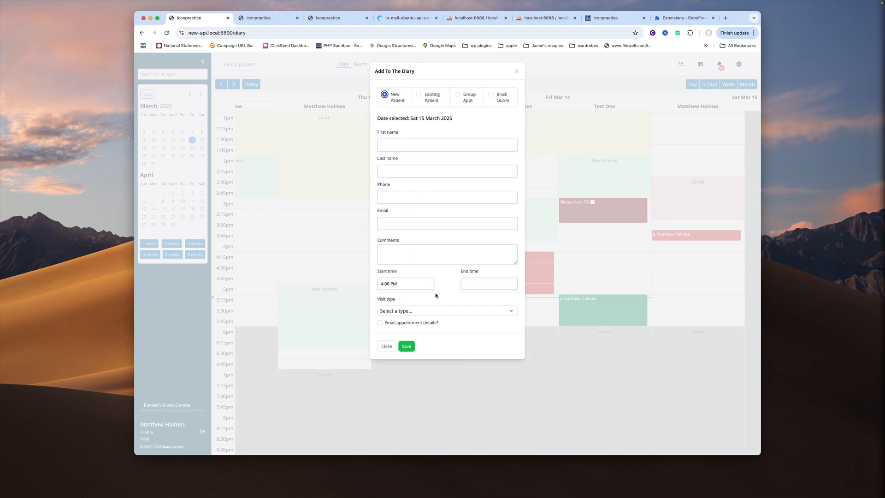
{"action": "left_click", "coordinate": [431, 312]}
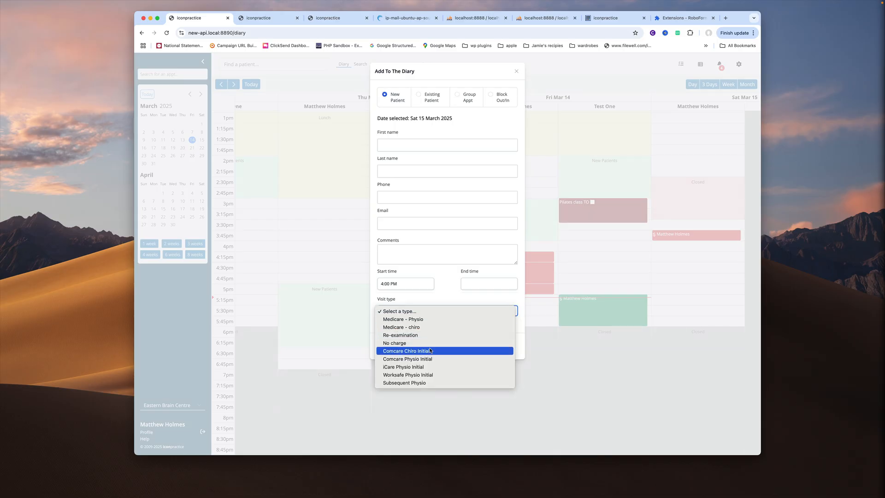
{"action": "left_click", "coordinate": [438, 282]}
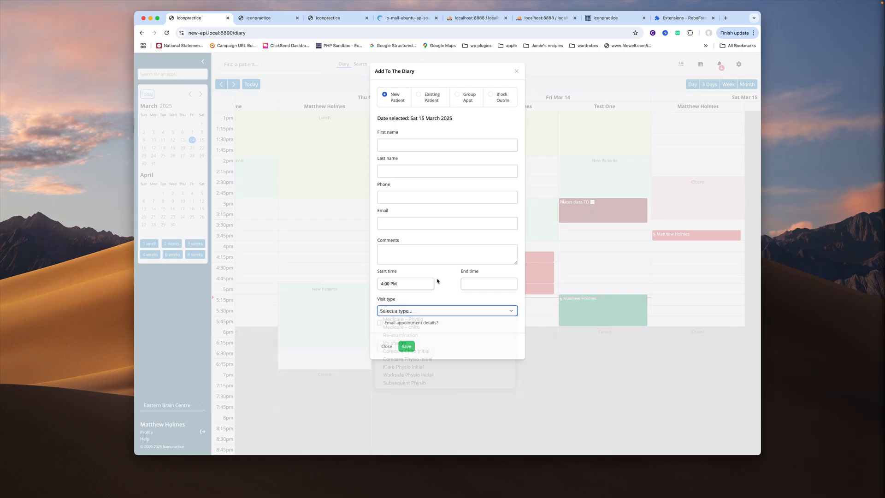
{"action": "left_click", "coordinate": [394, 350]}
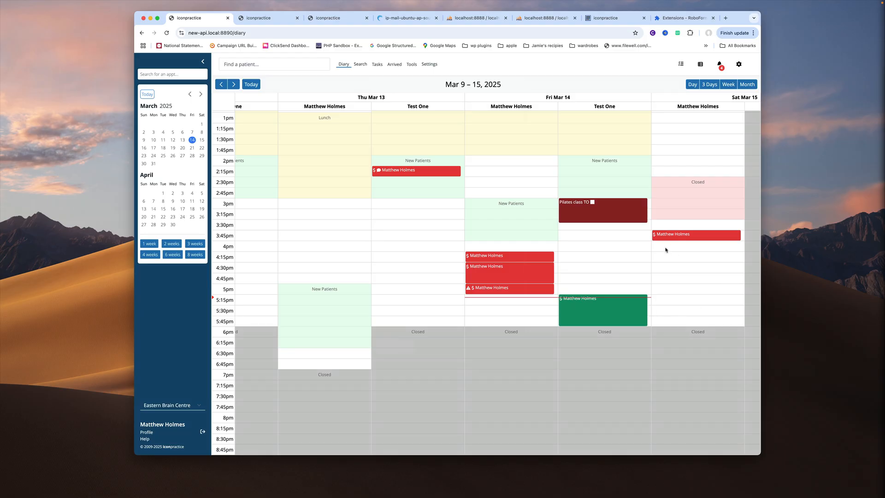
- Add a Pilates class MDH group appointment at 4:00 PM on Saturday 15 March
{"action": "left_click", "coordinate": [665, 250]}
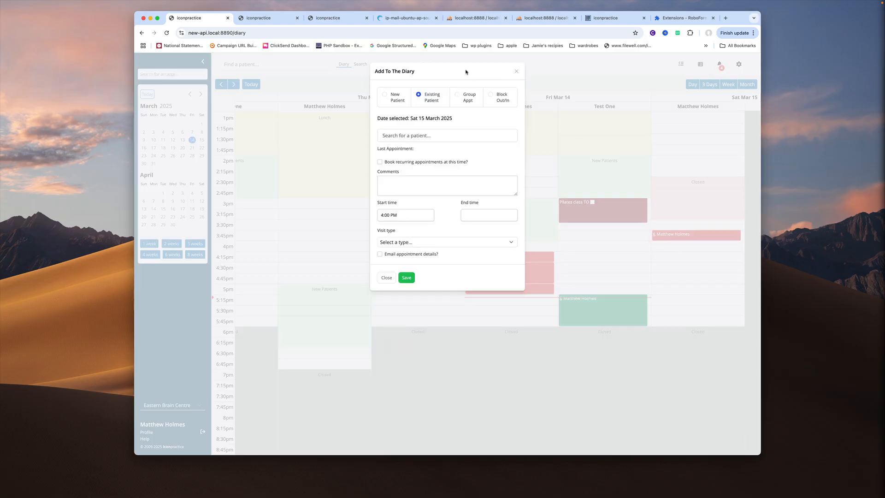
{"action": "left_click", "coordinate": [459, 96]}
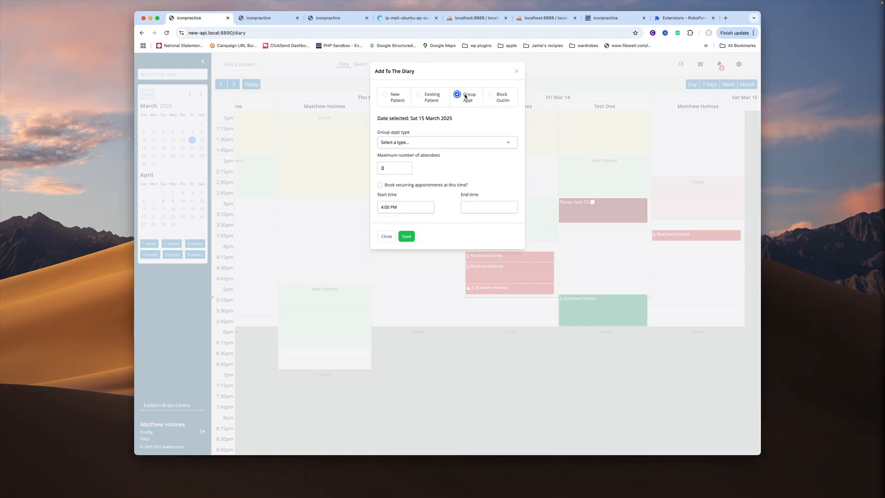
{"action": "left_click", "coordinate": [420, 143]}
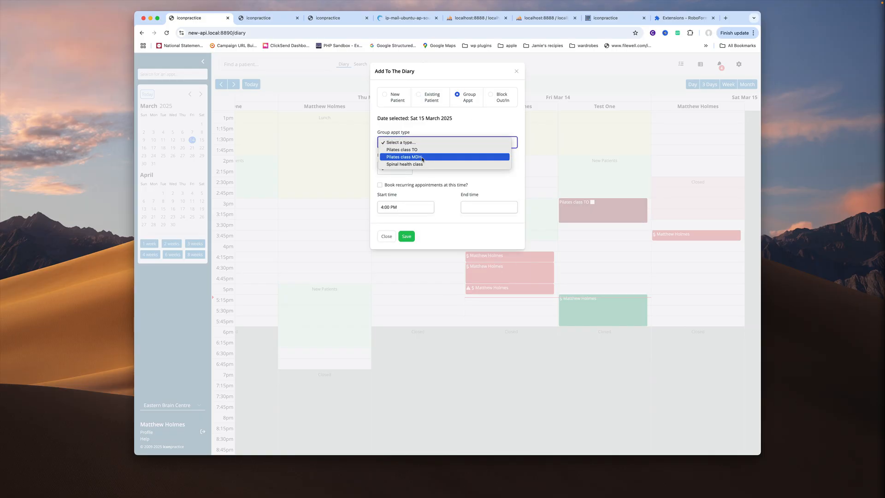
{"action": "left_click", "coordinate": [422, 157]}
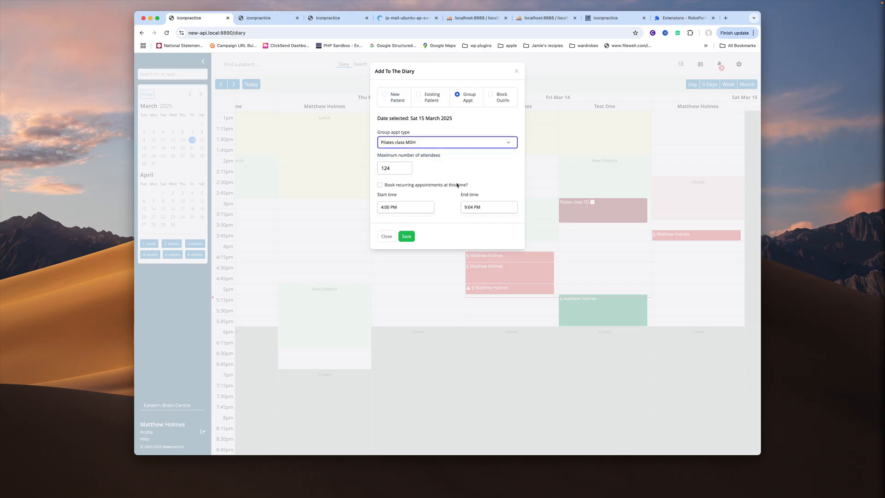
{"action": "left_click", "coordinate": [406, 238]}
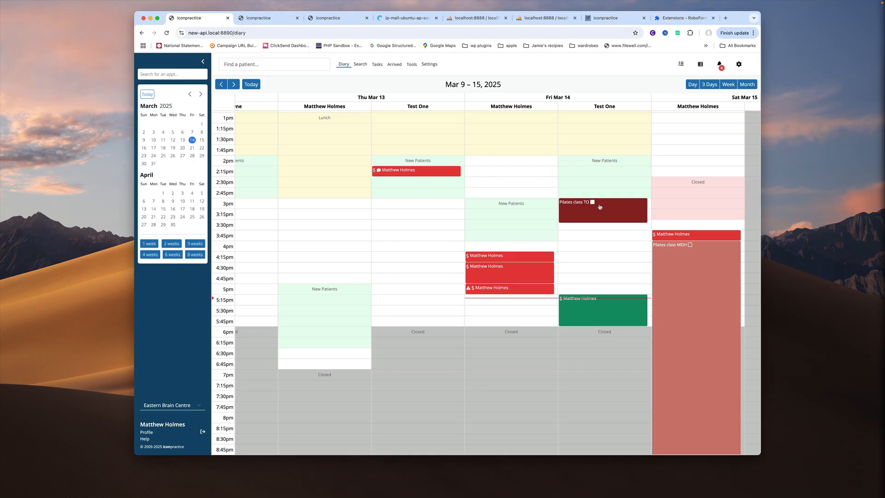
- Delete the Pilates class MDH group appointment
{"action": "left_click", "coordinate": [685, 266]}
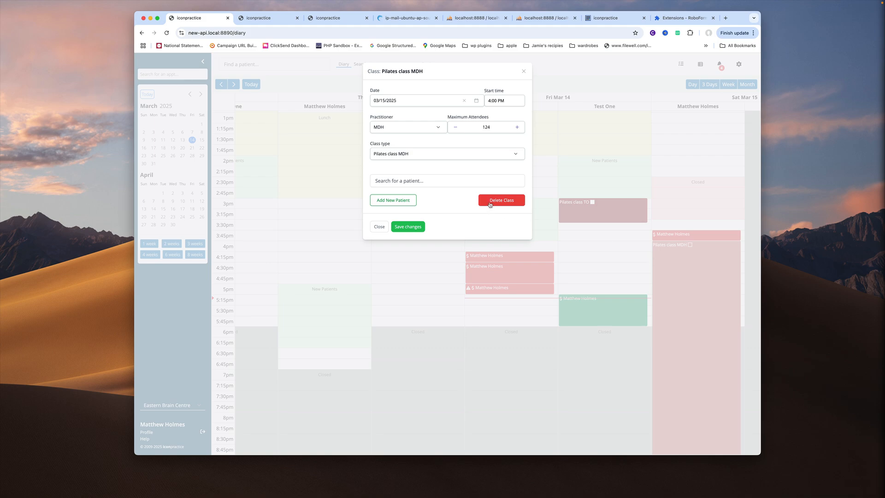
{"action": "left_click", "coordinate": [490, 205]}
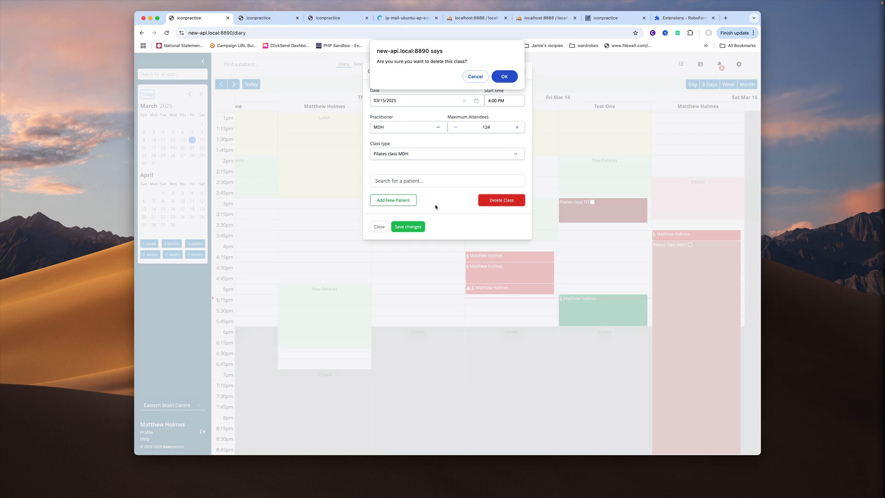
{"action": "left_click", "coordinate": [505, 76]}
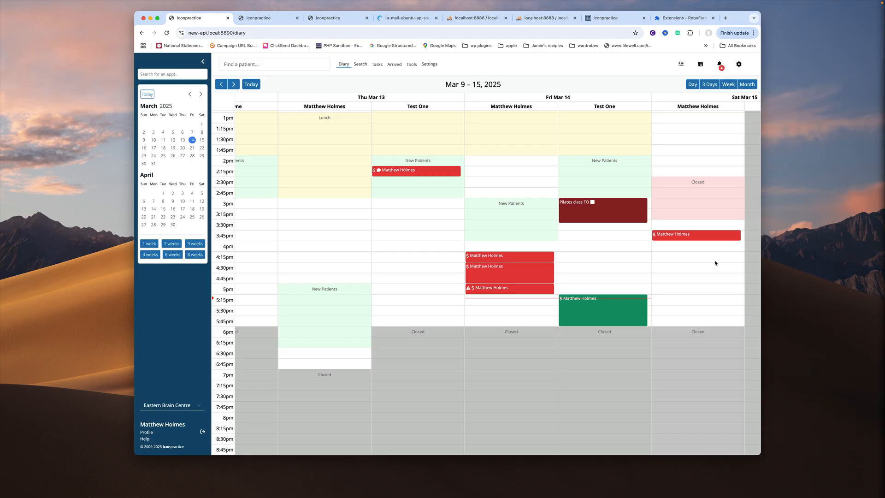
- Start a block-out entry at 4:00 PM on Saturday 15 March and set its end time to 4:30 PM
{"action": "left_click", "coordinate": [686, 247]}
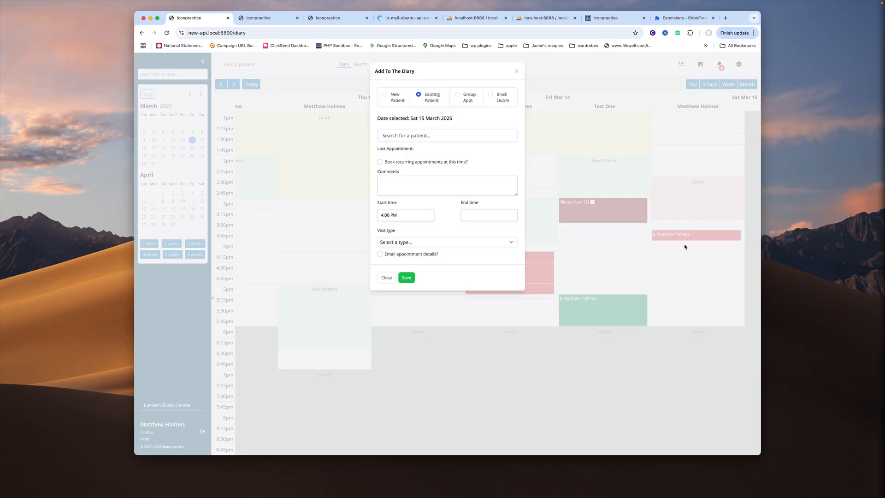
{"action": "left_click", "coordinate": [490, 95]}
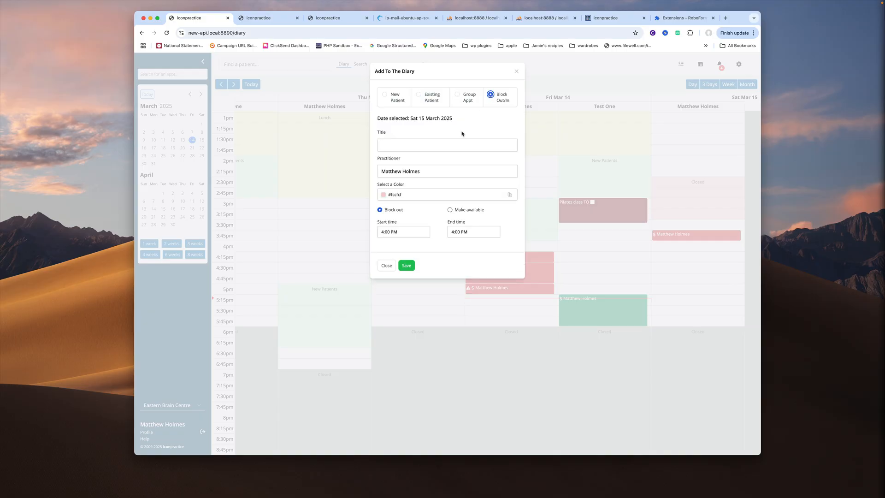
{"action": "left_click", "coordinate": [456, 231]}
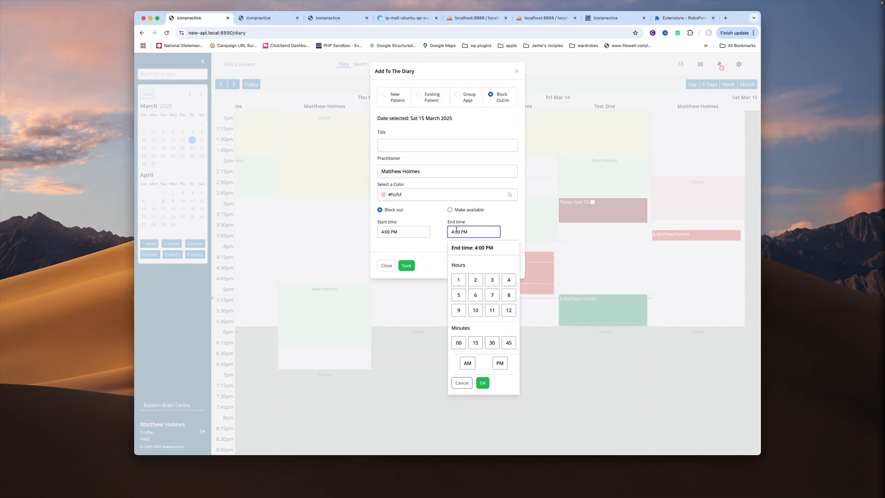
{"action": "left_click", "coordinate": [509, 280]}
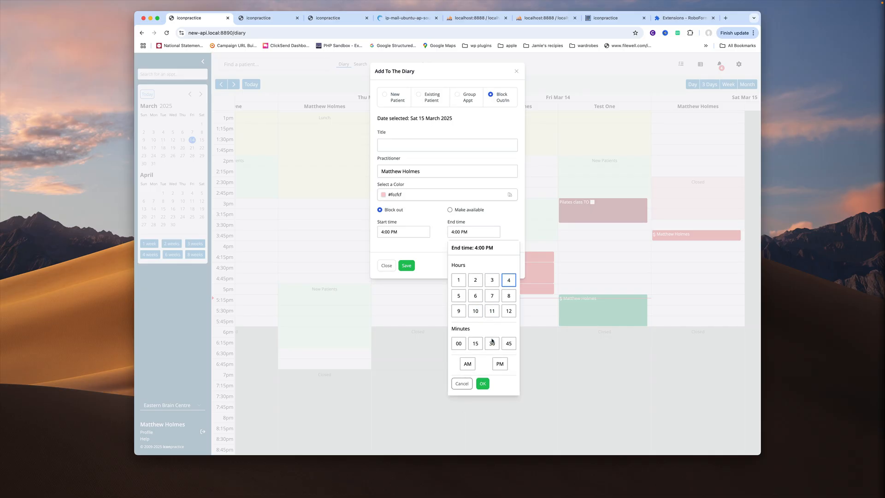
{"action": "left_click", "coordinate": [490, 344]}
{"action": "left_click", "coordinate": [500, 364]}
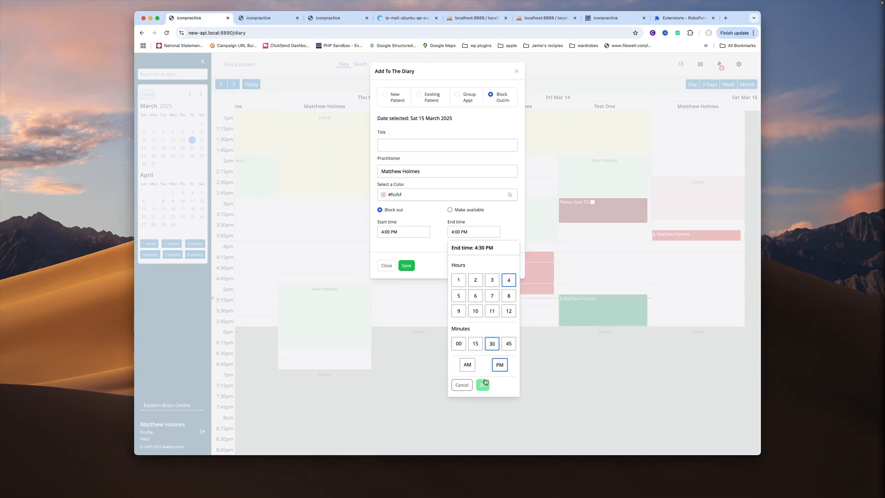
{"action": "left_click", "coordinate": [483, 385]}
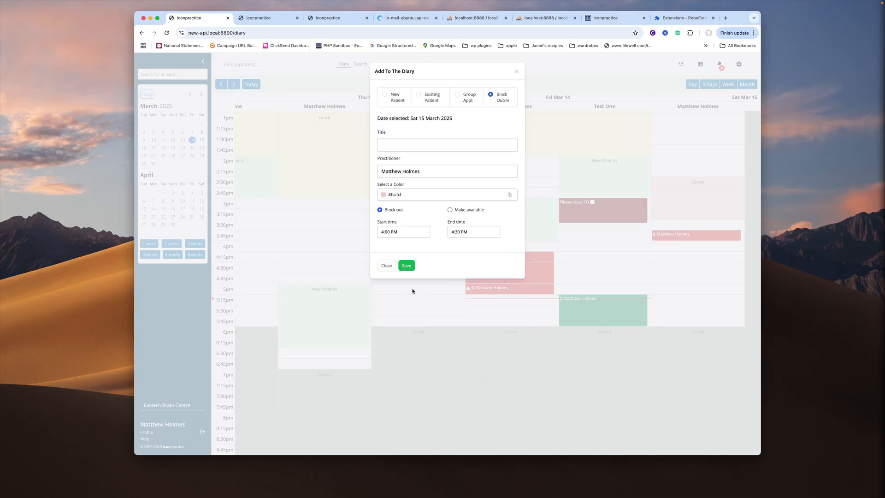
- Title the block-out 'Title' and save it
{"action": "left_click", "coordinate": [404, 146]}
{"action": "type", "text": "Title"}
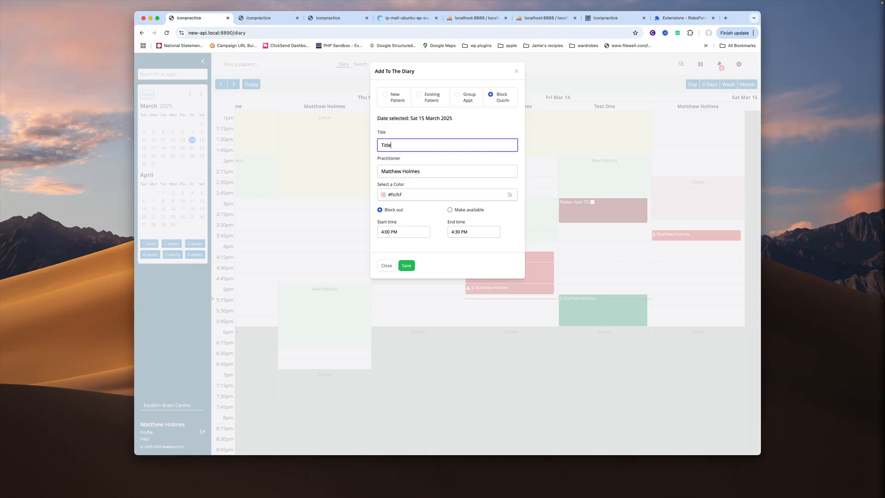
{"action": "left_click", "coordinate": [412, 270]}
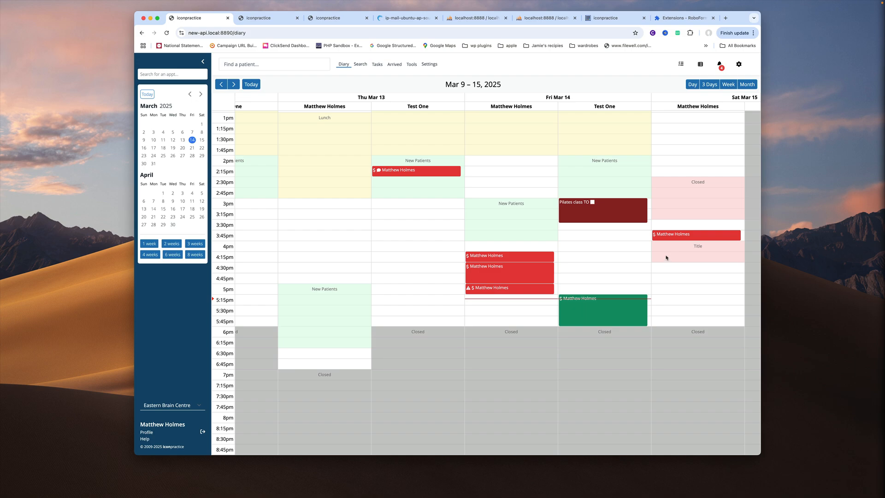
{"action": "left_click", "coordinate": [672, 270]}
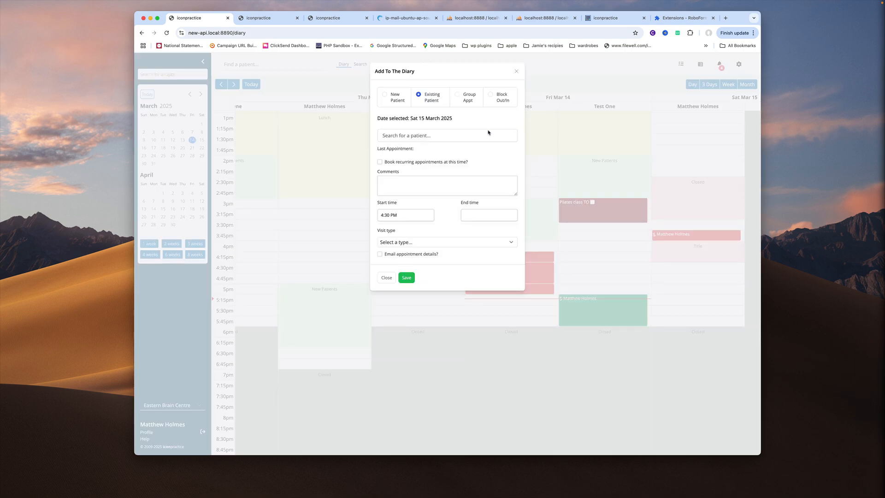
{"action": "left_click", "coordinate": [489, 95]}
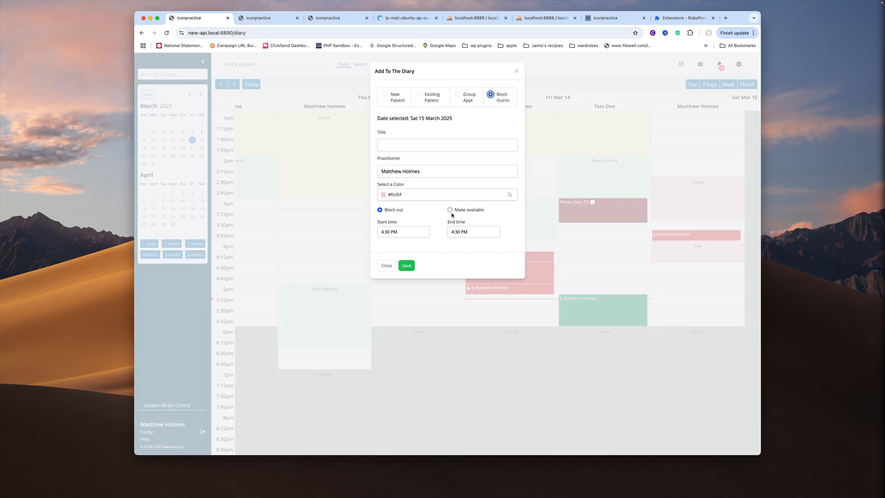
{"action": "left_click", "coordinate": [386, 266]}
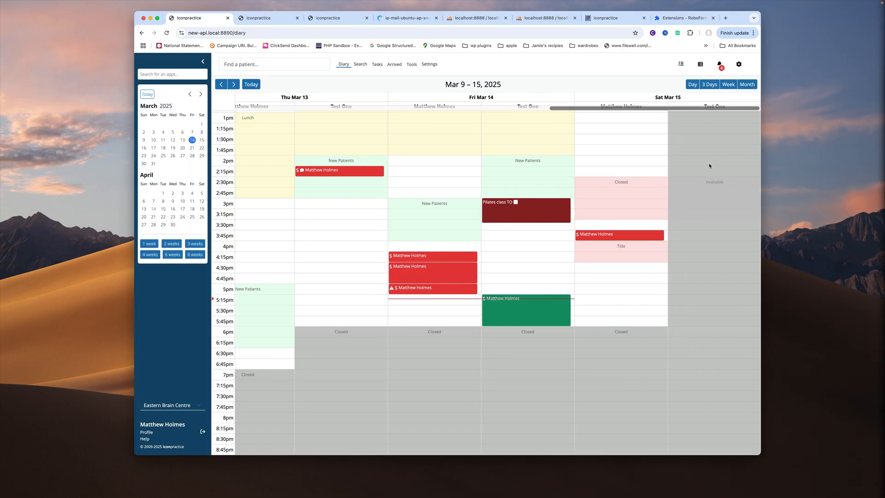
- Try to add an untitled make-available block for Test One at 3:45 PM on Saturday 15 March
{"action": "left_click", "coordinate": [692, 236]}
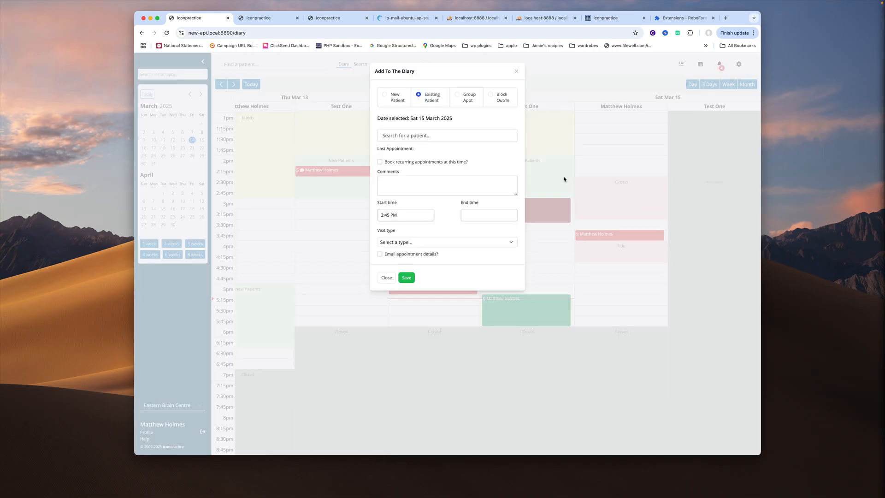
{"action": "left_click", "coordinate": [491, 95]}
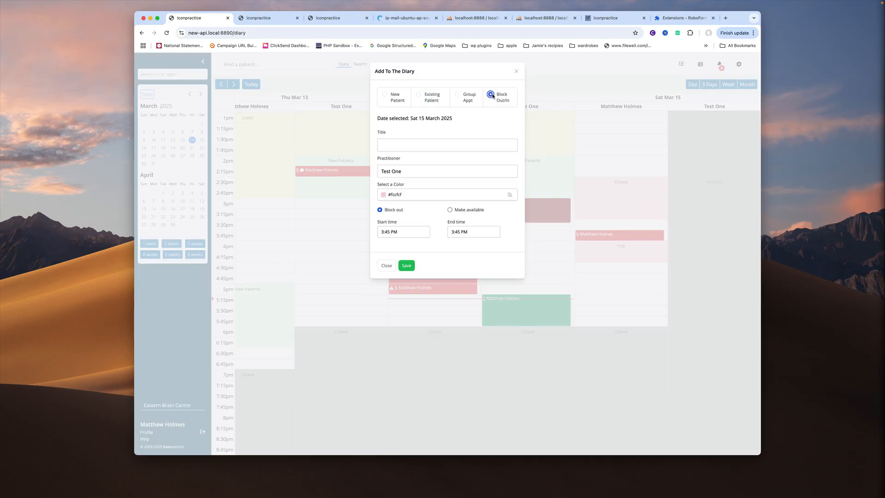
{"action": "left_click", "coordinate": [451, 210]}
{"action": "left_click", "coordinate": [408, 145]}
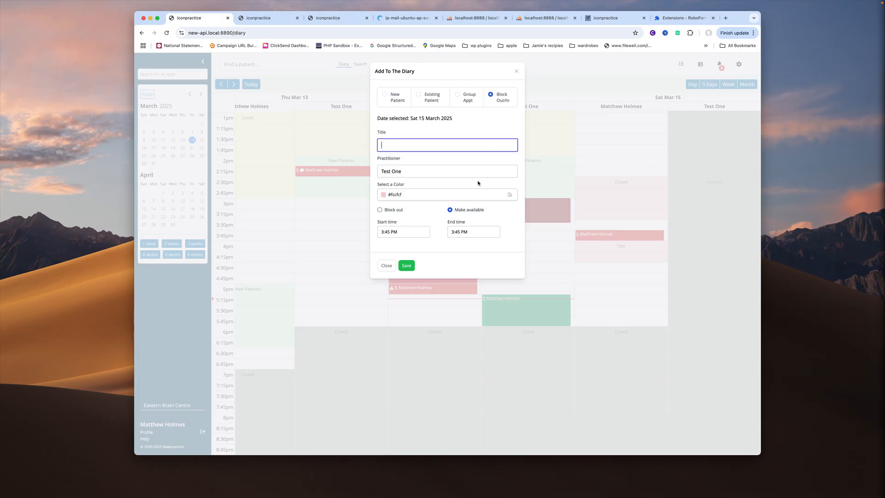
{"action": "left_click", "coordinate": [407, 270]}
{"action": "left_click", "coordinate": [386, 266]}
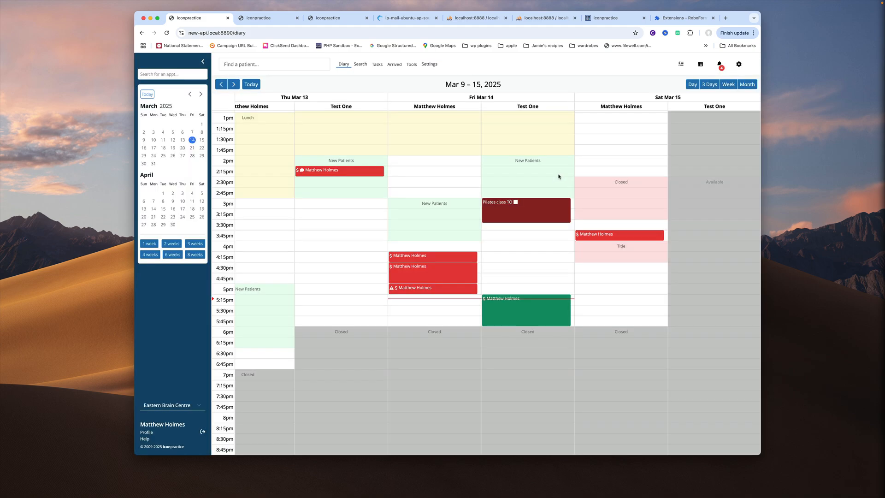